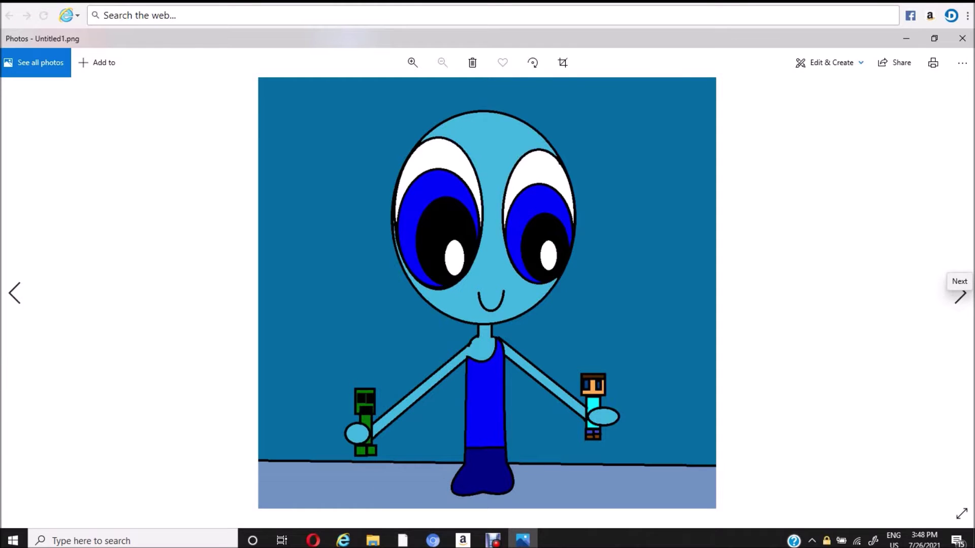
Page from Untitled1.png past the peeking and three-girls frames to Untitled7.png's waving pink girl
{"action": "left_click", "coordinate": [960, 293]}
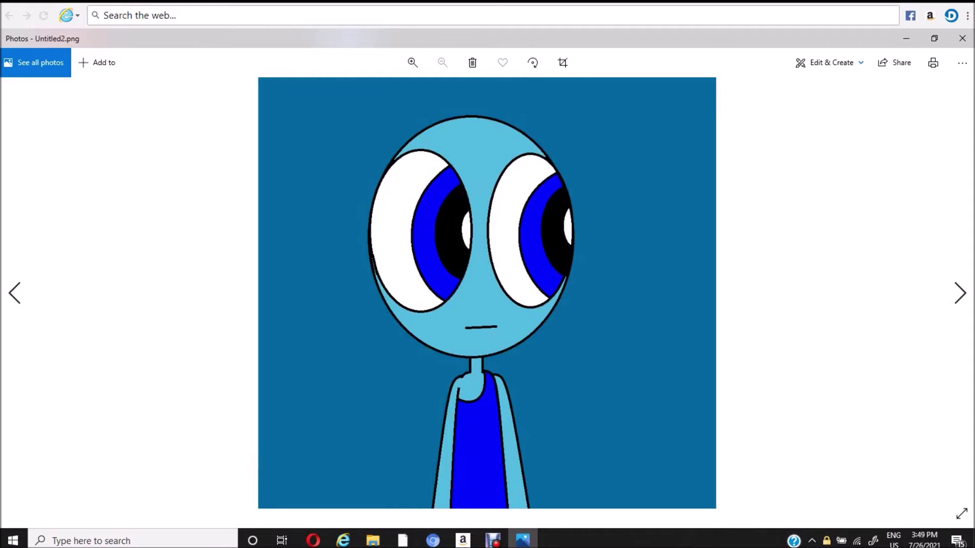
{"action": "key", "text": "Right"}
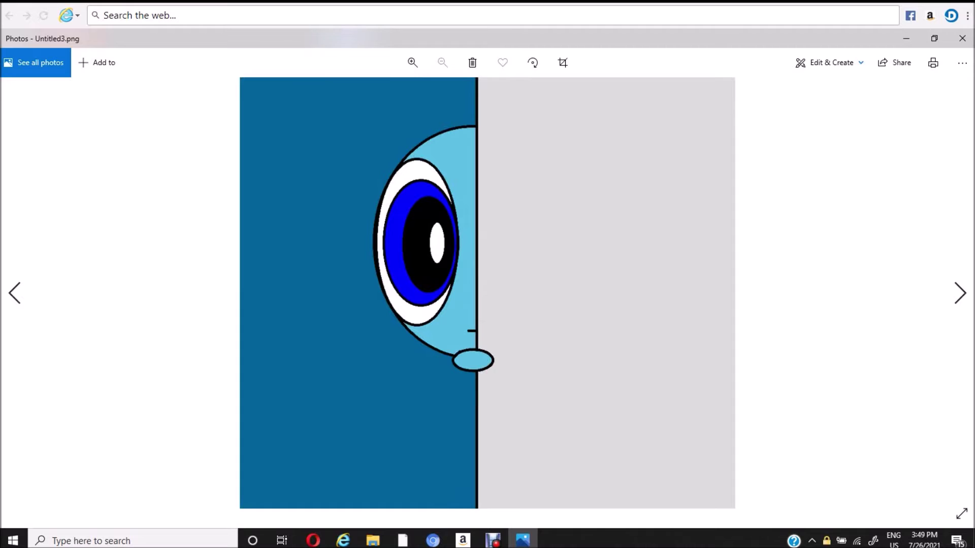
{"action": "key", "text": "Right"}
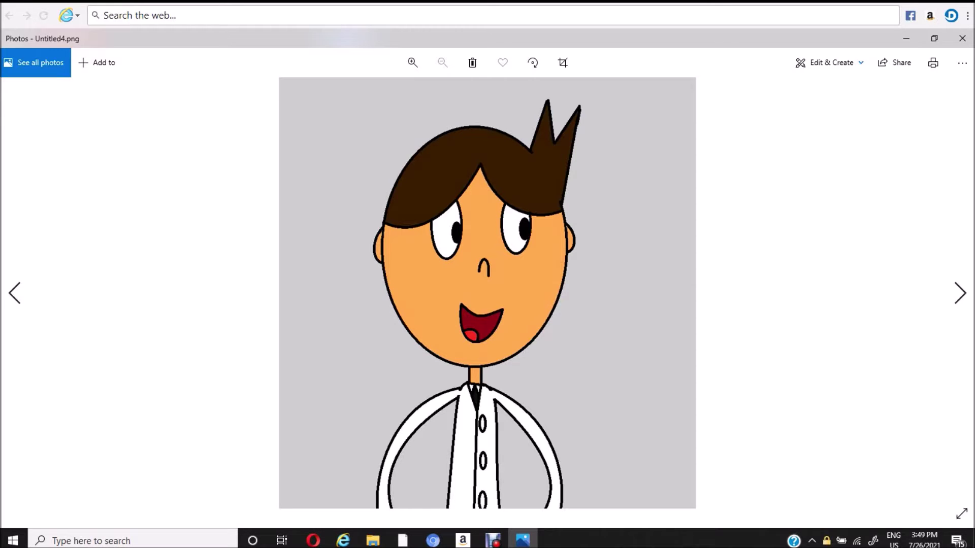
{"action": "key", "text": "Right"}
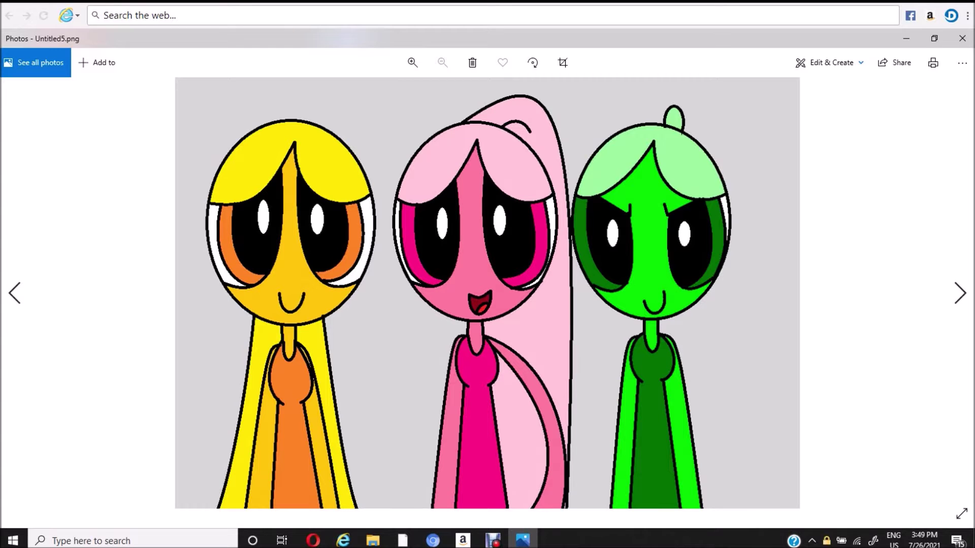
{"action": "key", "text": "Right"}
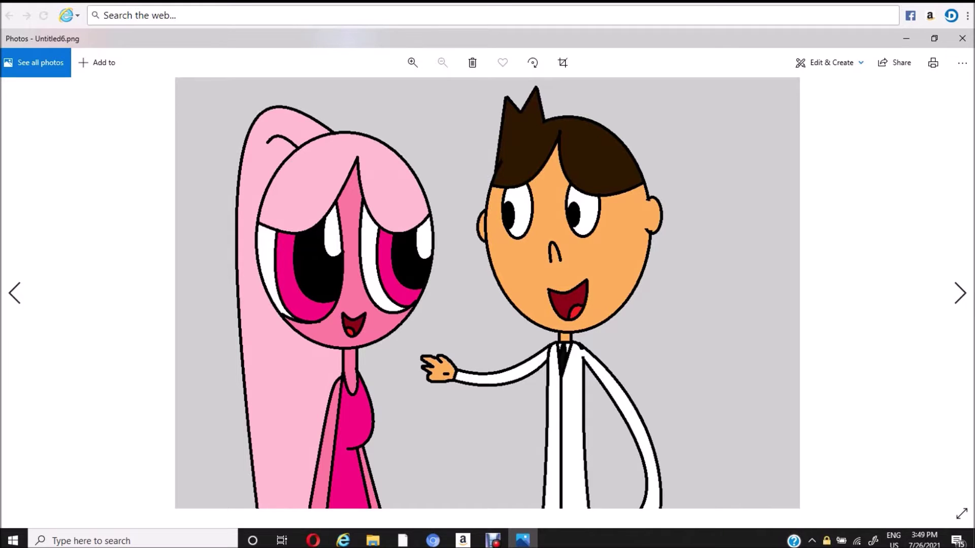
{"action": "key", "text": "Right"}
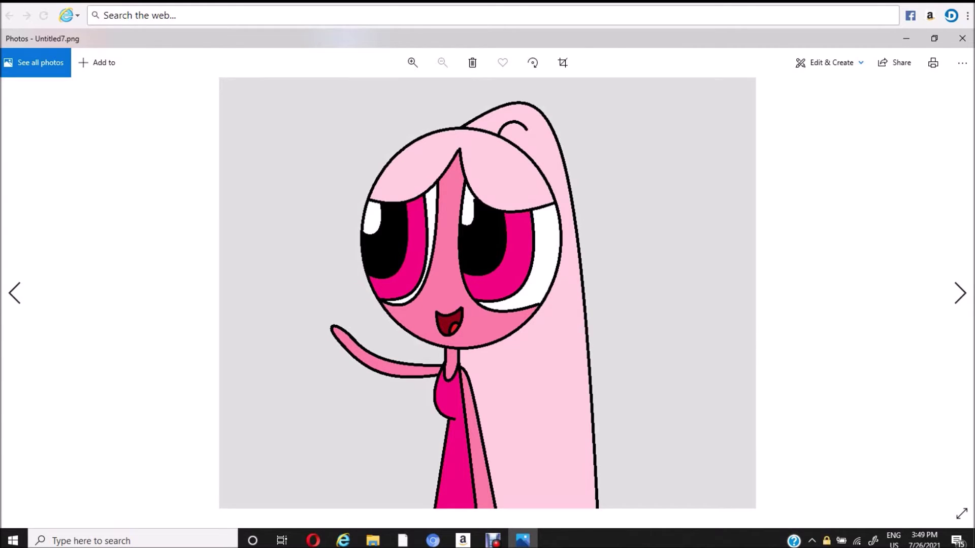
Page from the door frame, Untitled8.png, to Untitled16.png's wide-eyed blue character on green
{"action": "key", "text": "Right"}
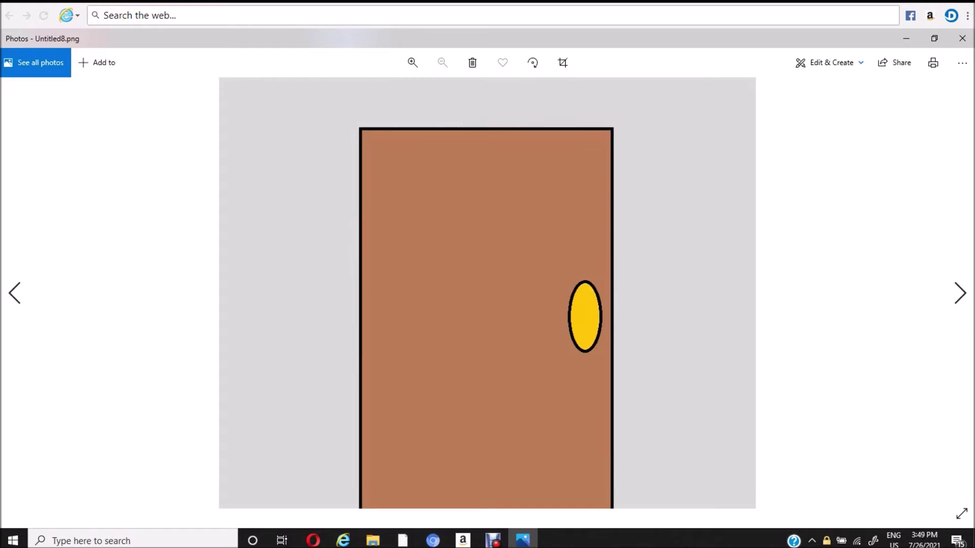
{"action": "key", "text": "Right"}
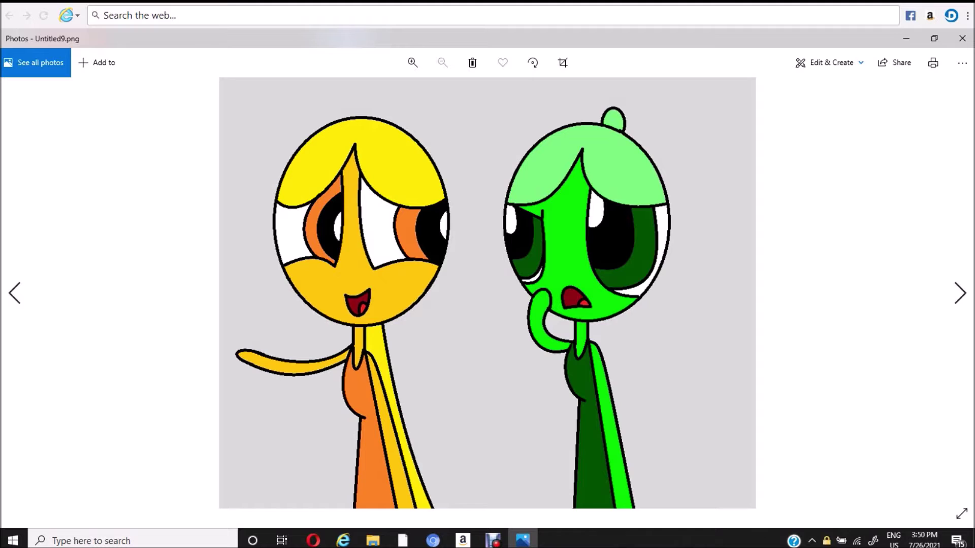
{"action": "key", "text": "Right"}
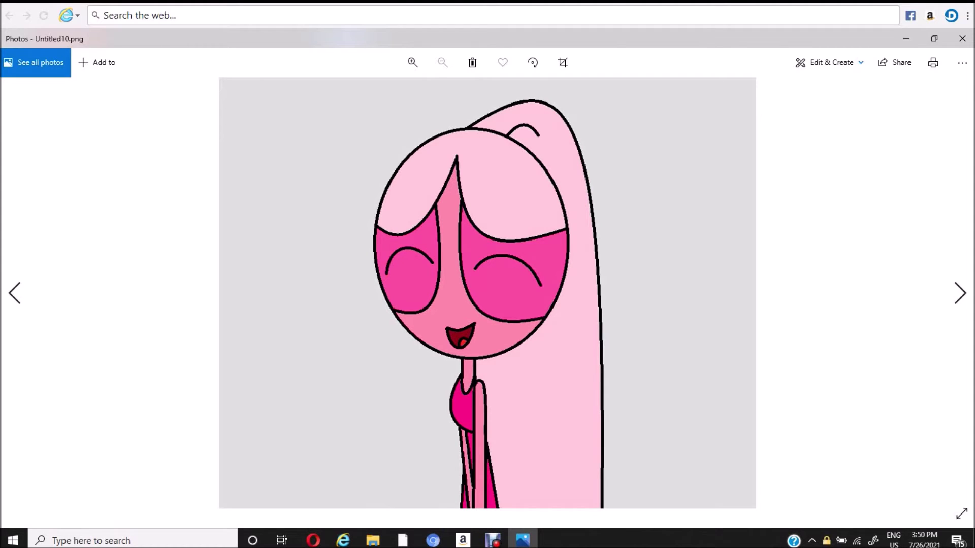
{"action": "key", "text": "Right"}
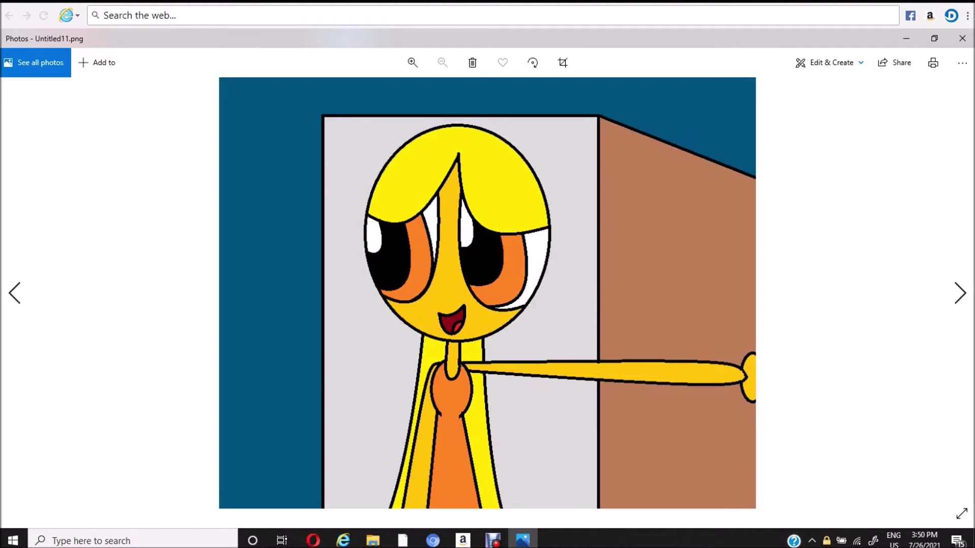
{"action": "key", "text": "Right"}
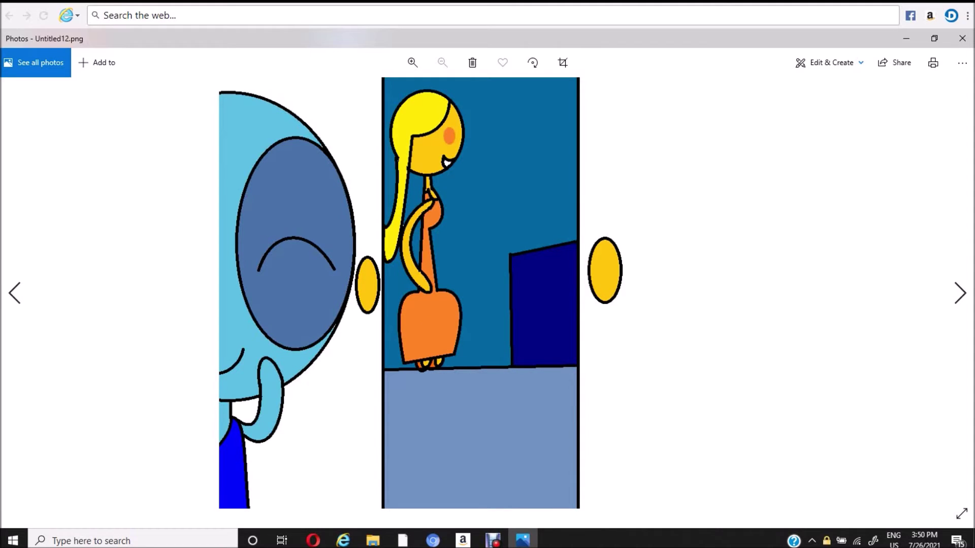
{"action": "key", "text": "Right"}
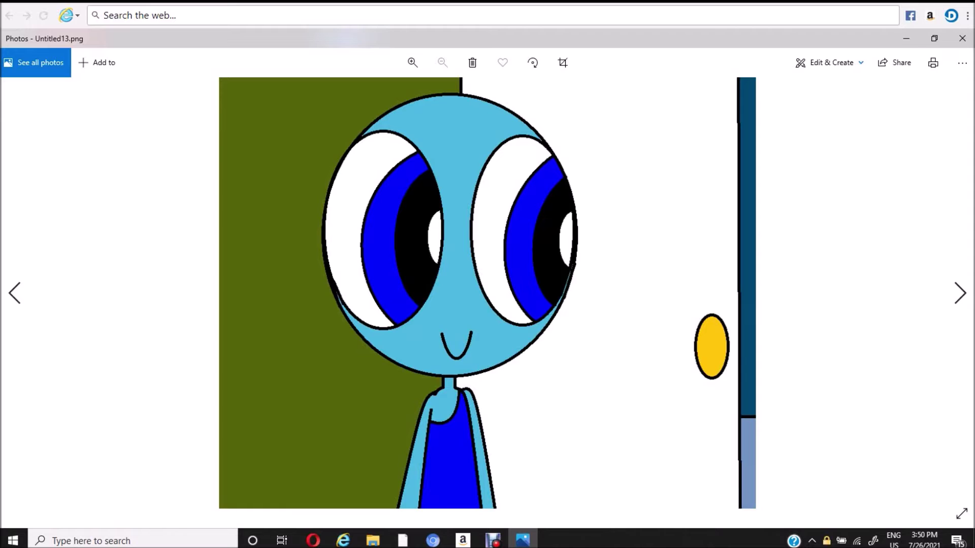
{"action": "key", "text": "Right"}
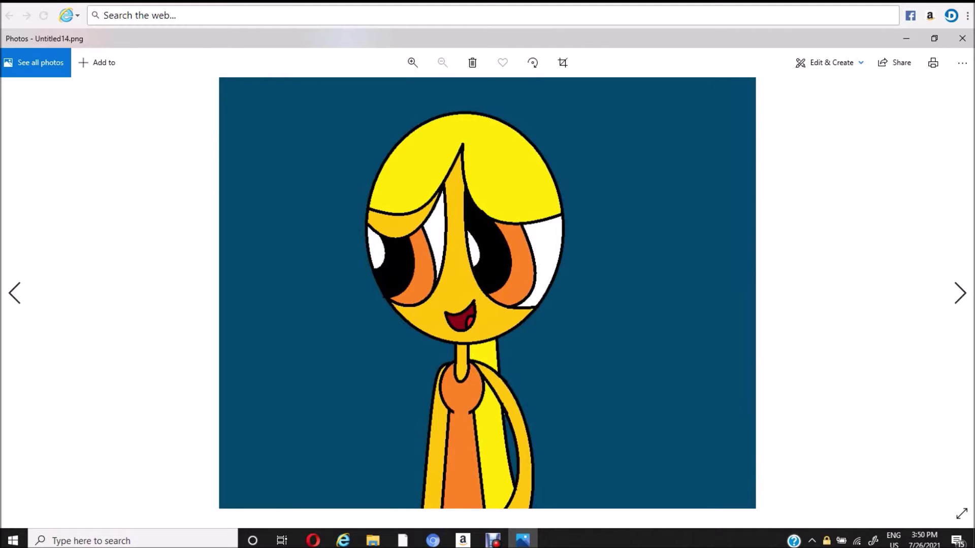
{"action": "key", "text": "Right"}
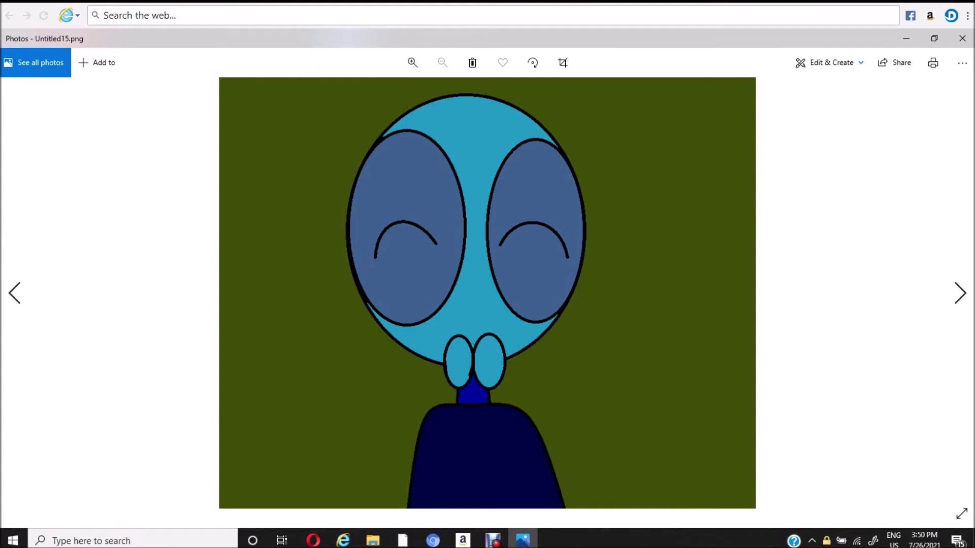
{"action": "key", "text": "Right"}
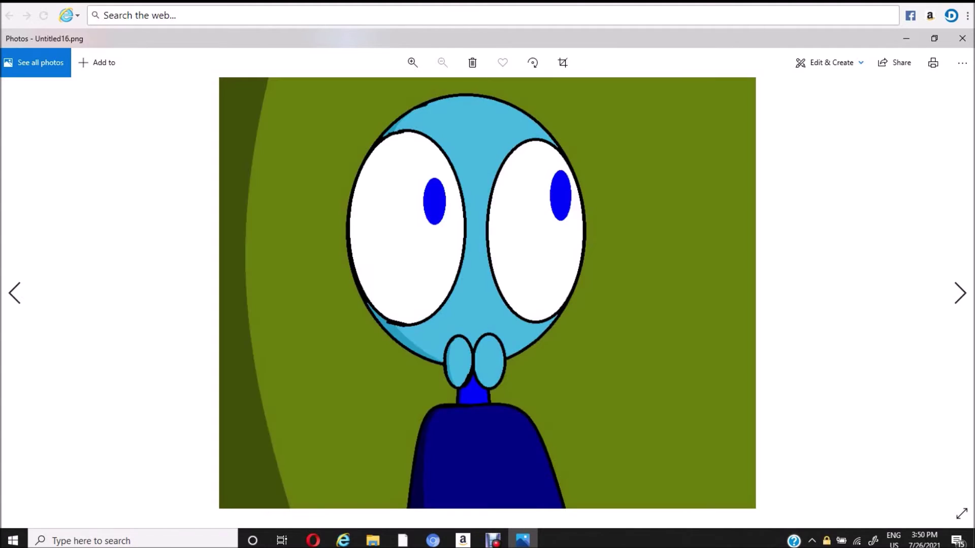
Advance past the couch frames and worried blue character to Untitled21.png's waving yellow-haired girl
{"action": "key", "text": "Right"}
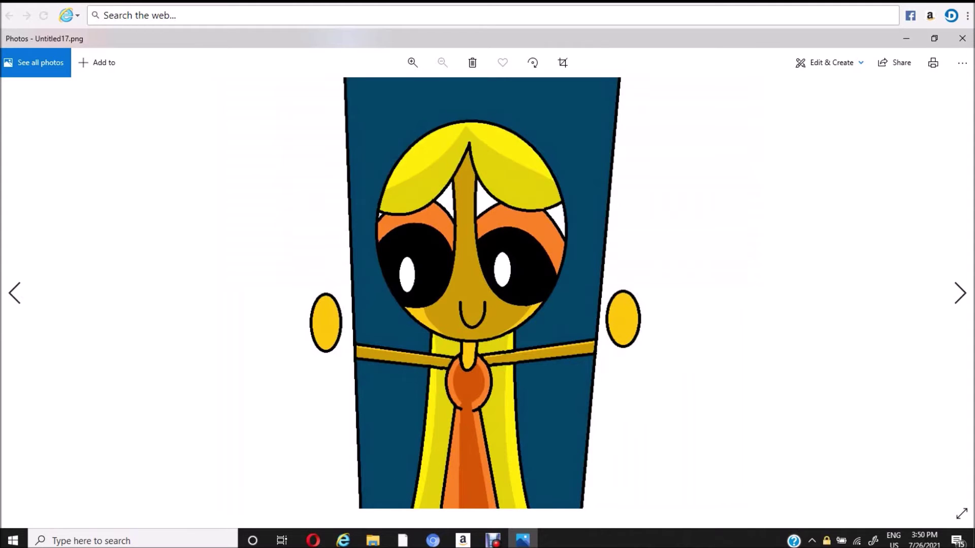
{"action": "key", "text": "Right"}
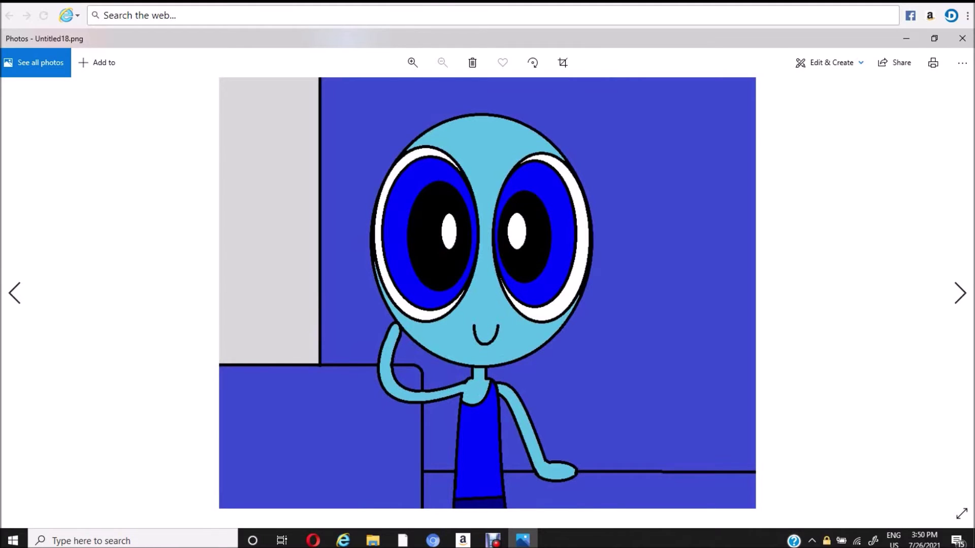
{"action": "key", "text": "Right"}
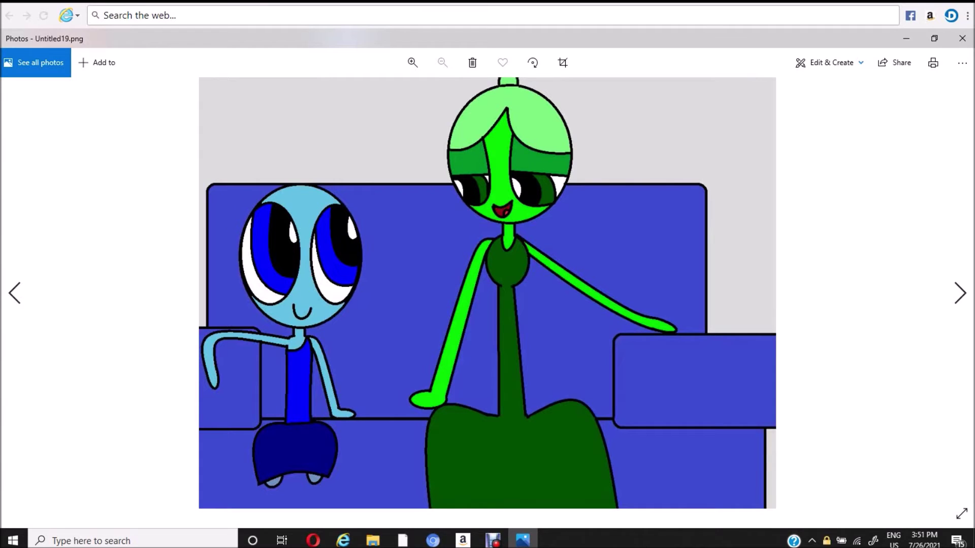
{"action": "key", "text": "Right"}
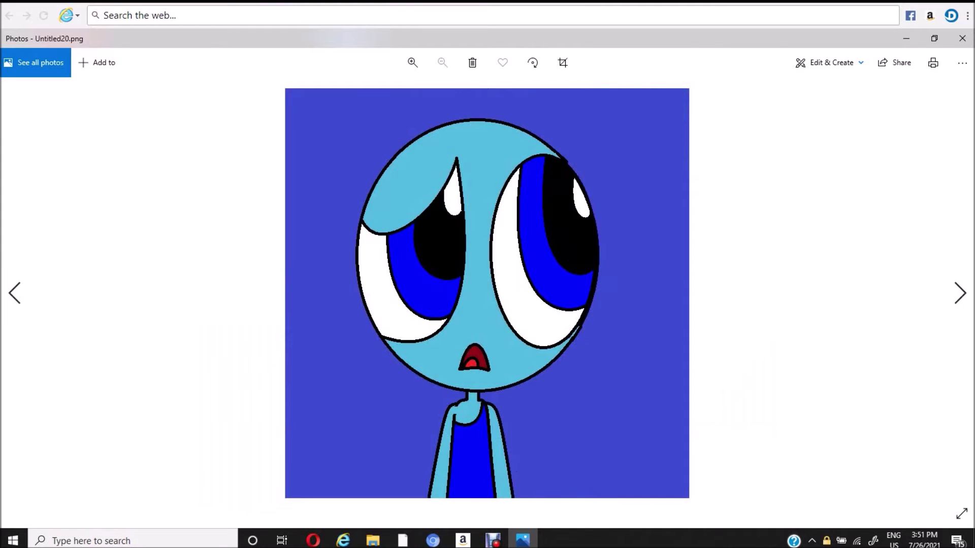
{"action": "key", "text": "Right"}
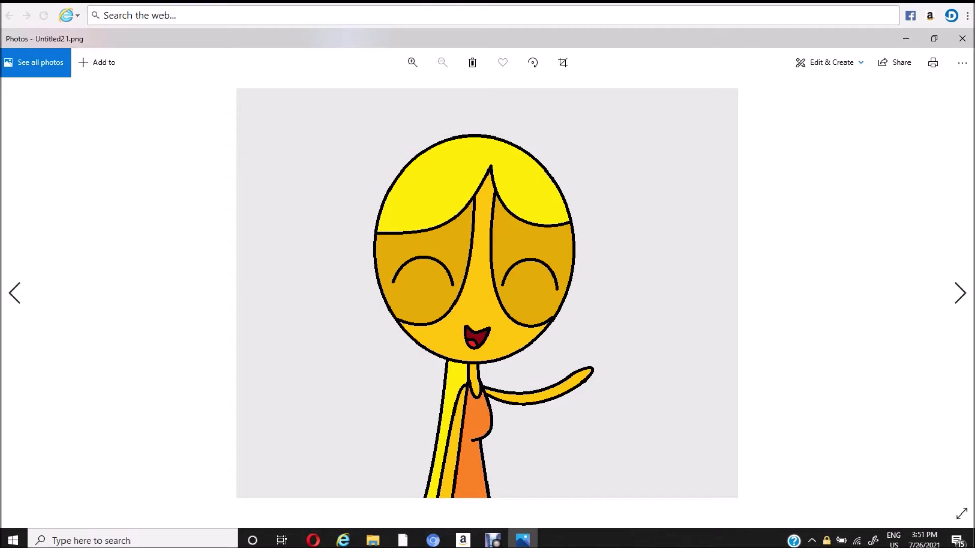
Page past the 'A few moments later...' card and game board to Untitled30.png's white-eyed shadow
{"action": "key", "text": "Right"}
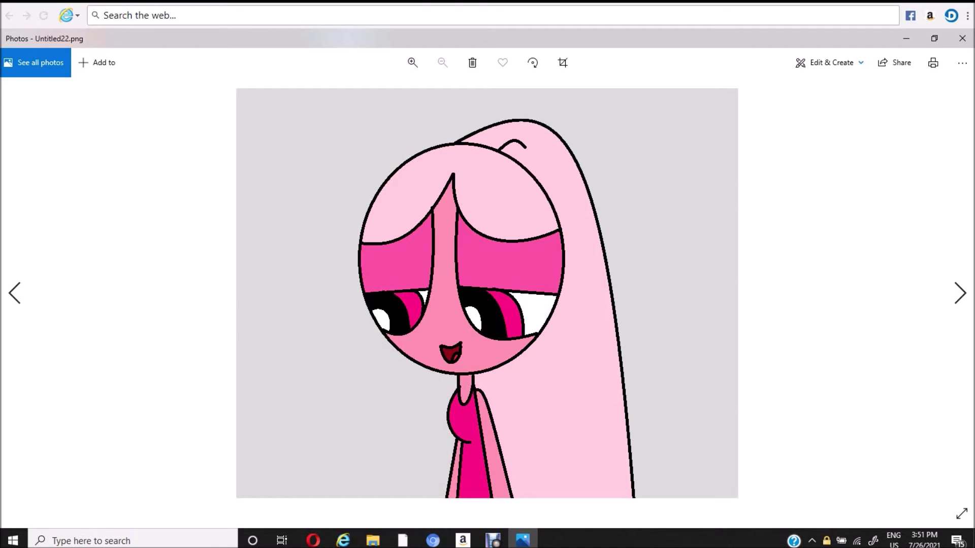
{"action": "key", "text": "Right"}
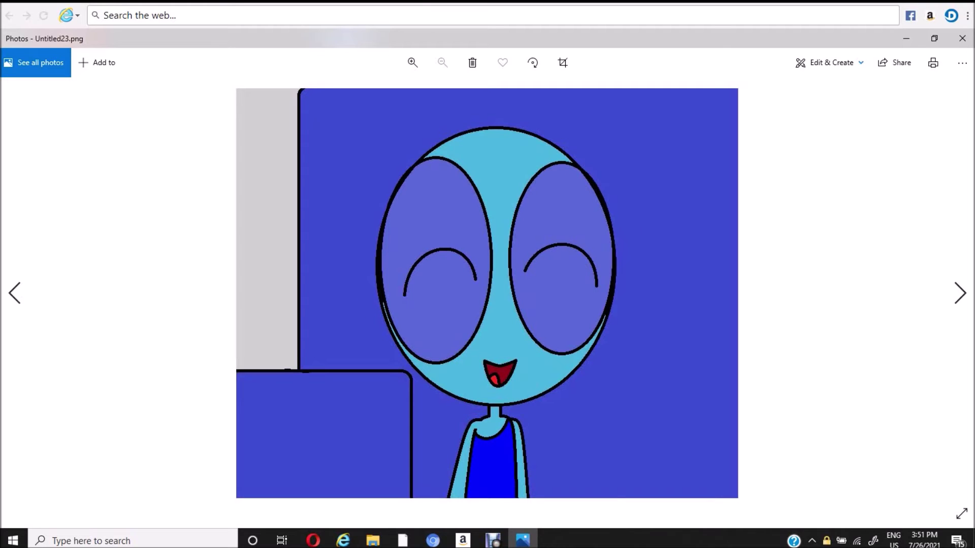
{"action": "key", "text": "Right"}
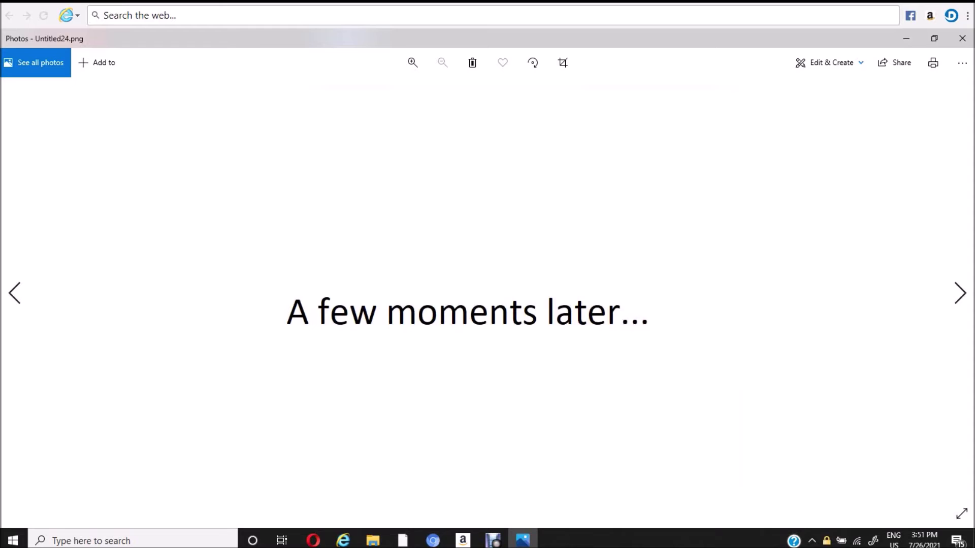
{"action": "key", "text": "Right"}
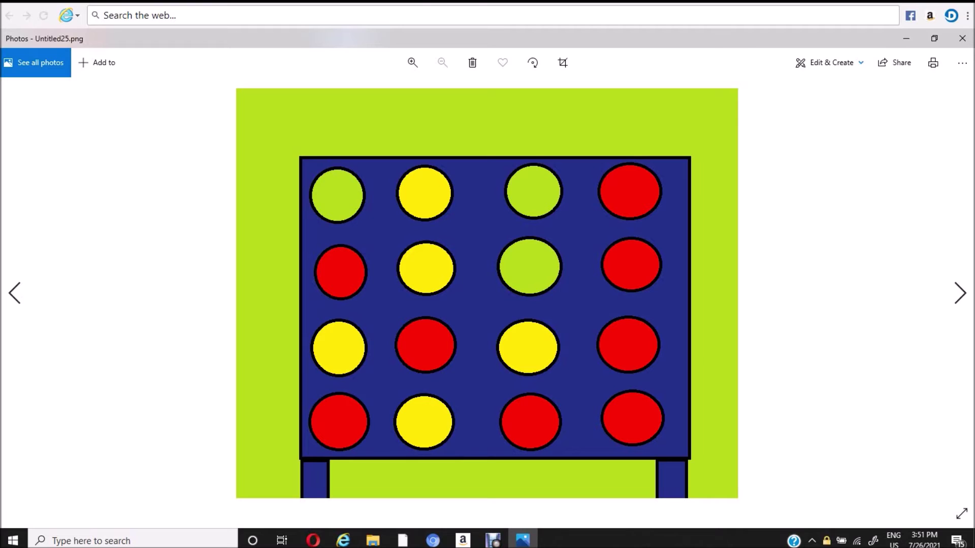
{"action": "key", "text": "Right"}
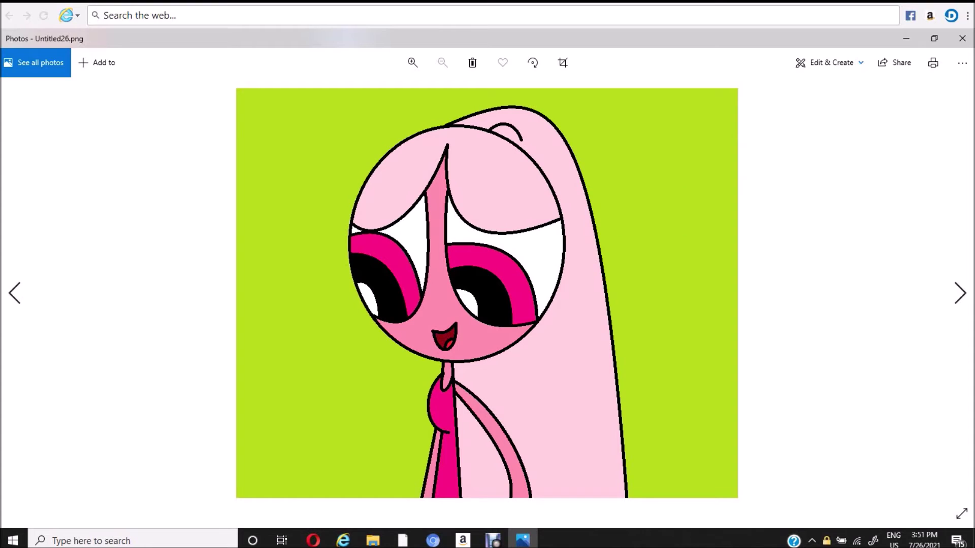
{"action": "key", "text": "Right"}
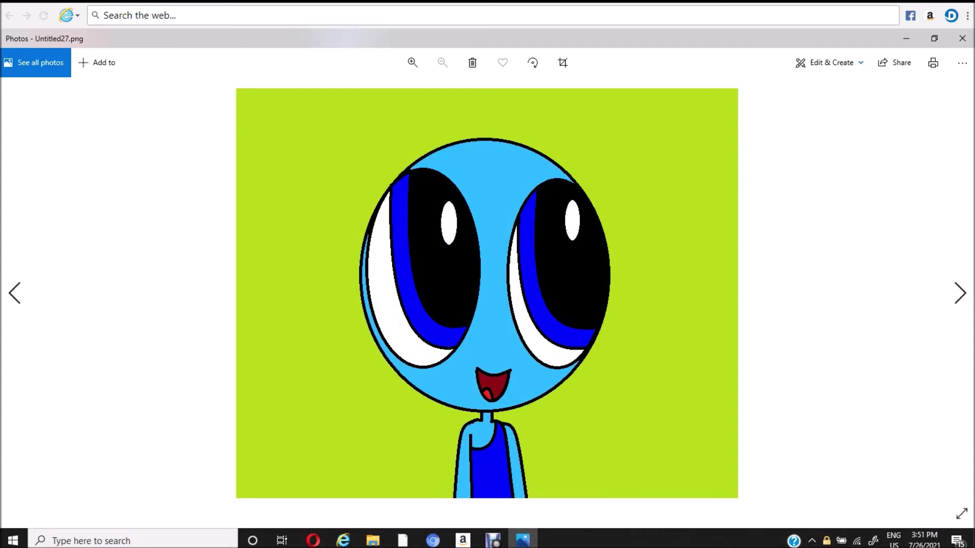
{"action": "key", "text": "Right"}
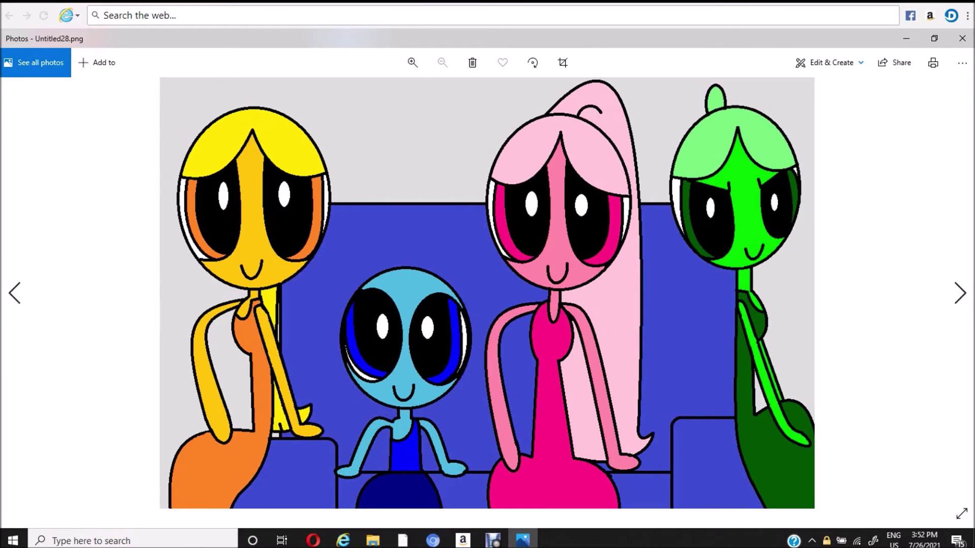
{"action": "key", "text": "Right"}
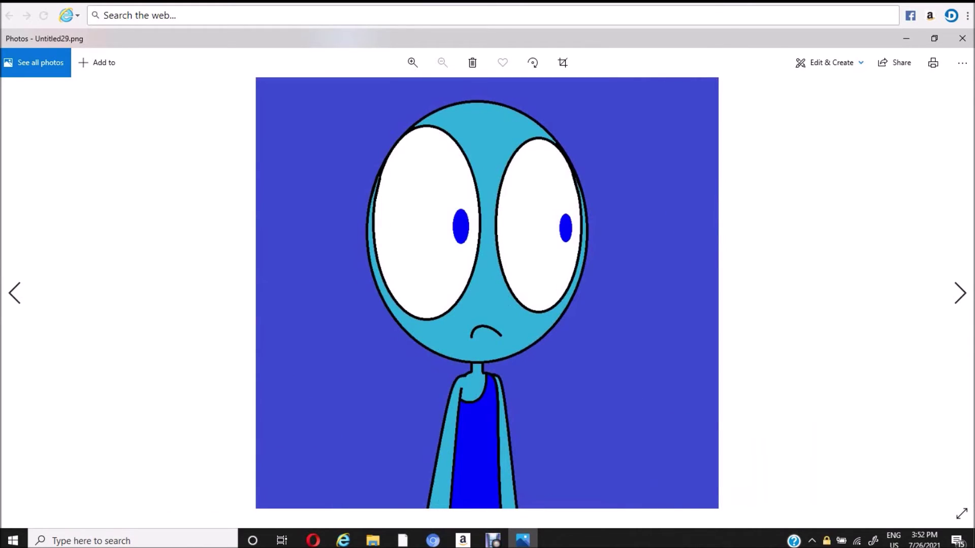
{"action": "key", "text": "Right"}
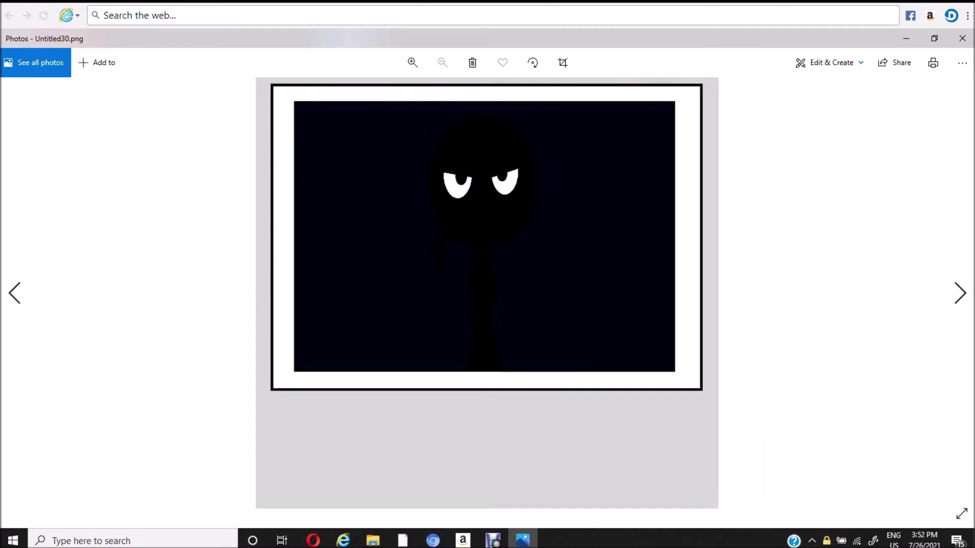
Page past the nervous blue, worried pink and red-door frames to Untitled38.png's lone green character
{"action": "key", "text": "Right"}
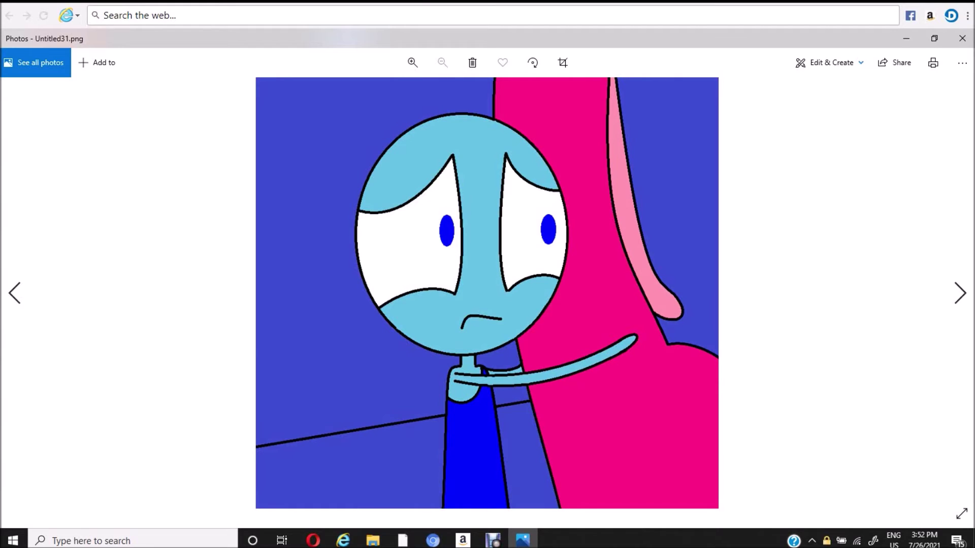
{"action": "key", "text": "Right"}
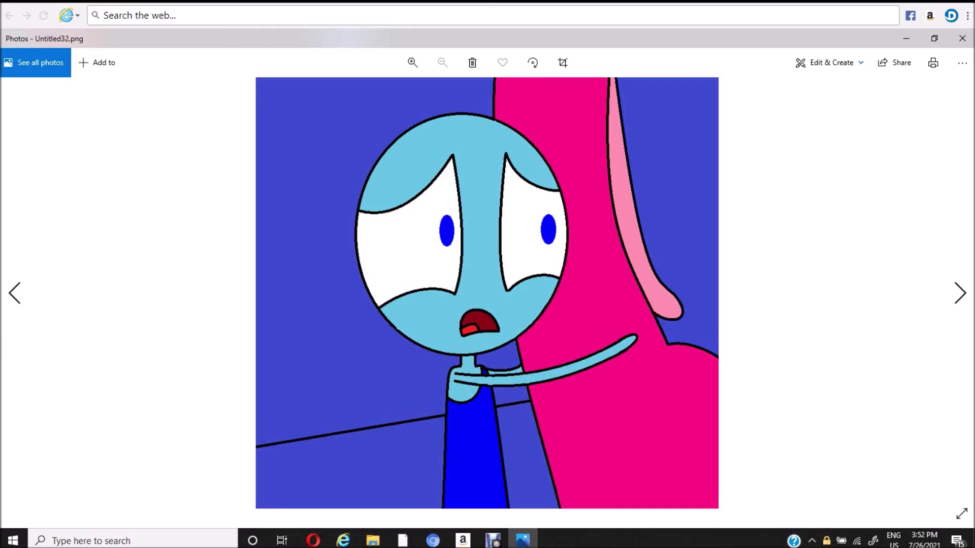
{"action": "key", "text": "Right"}
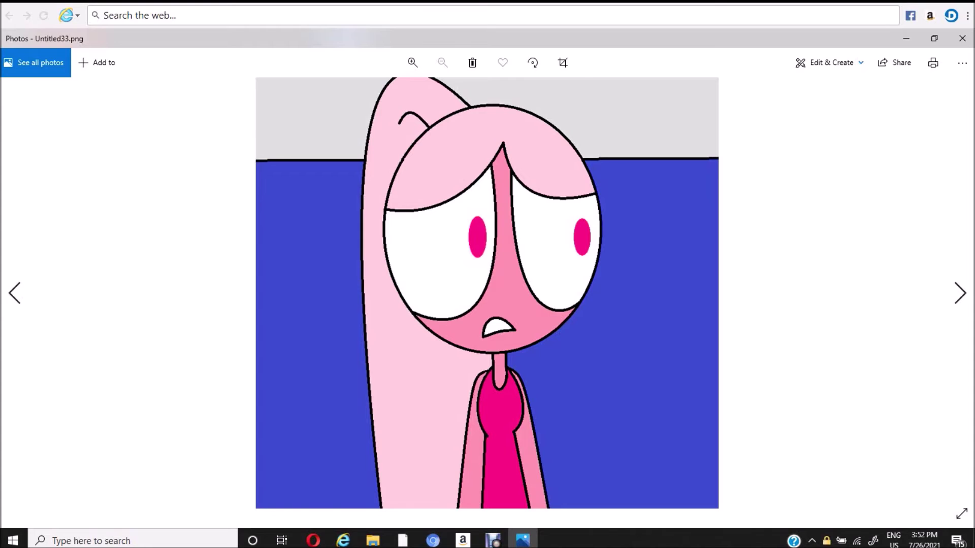
{"action": "key", "text": "Right"}
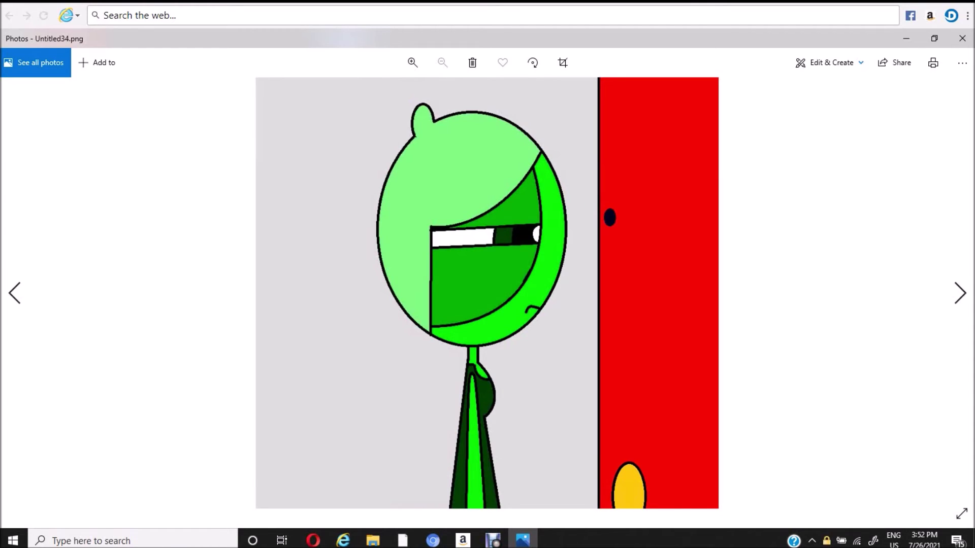
{"action": "key", "text": "Right"}
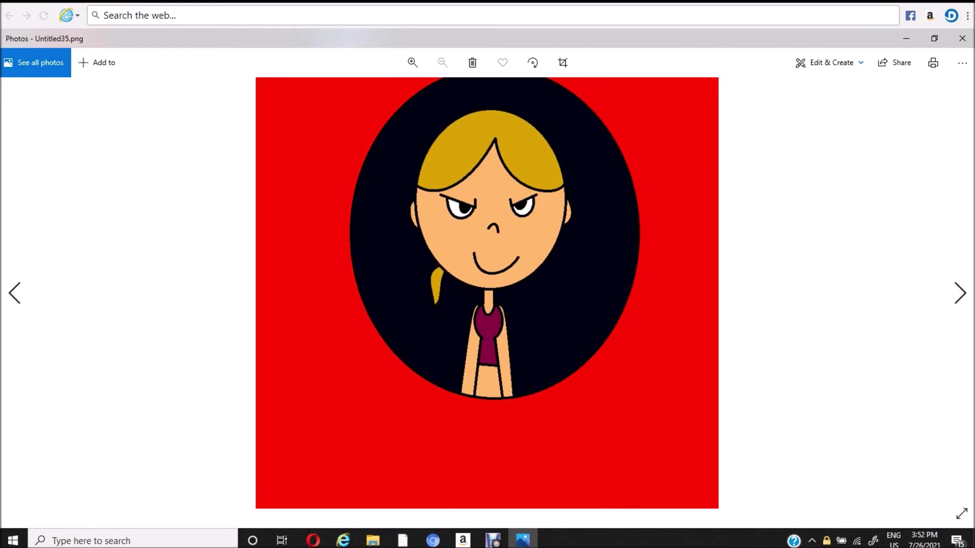
{"action": "key", "text": "Right"}
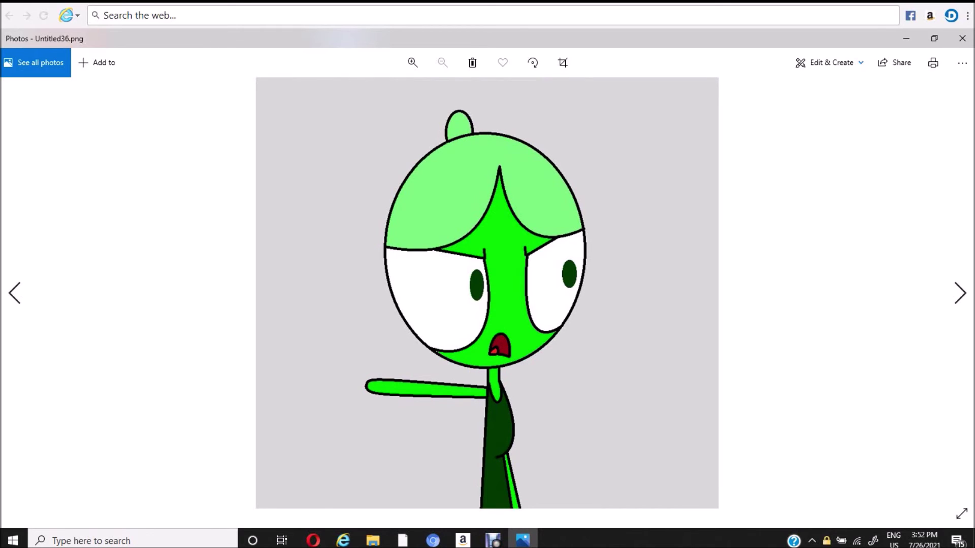
{"action": "key", "text": "Right"}
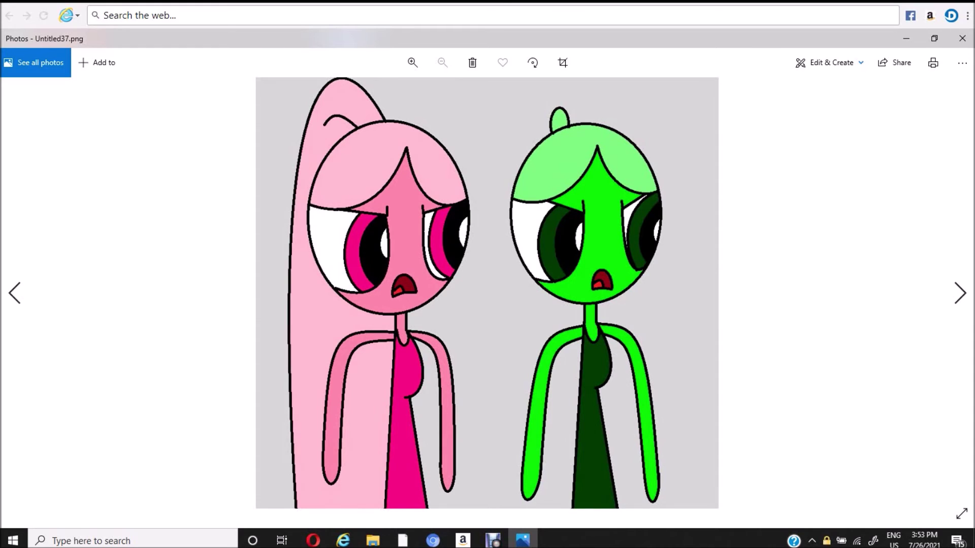
{"action": "key", "text": "Right"}
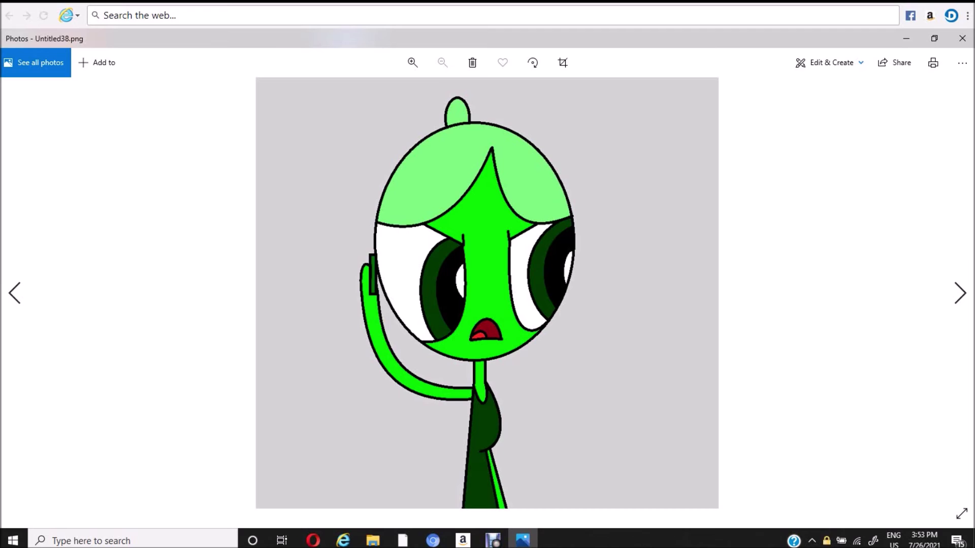
Page past the 'A few minutes later...' card to the Untitled47.png teeth-and-pajamas caption
{"action": "key", "text": "Right"}
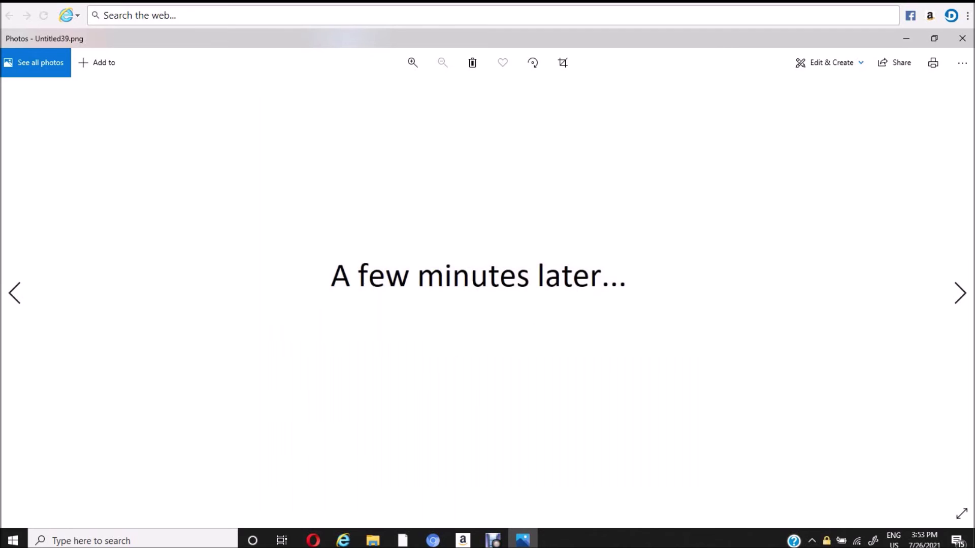
{"action": "key", "text": "Right"}
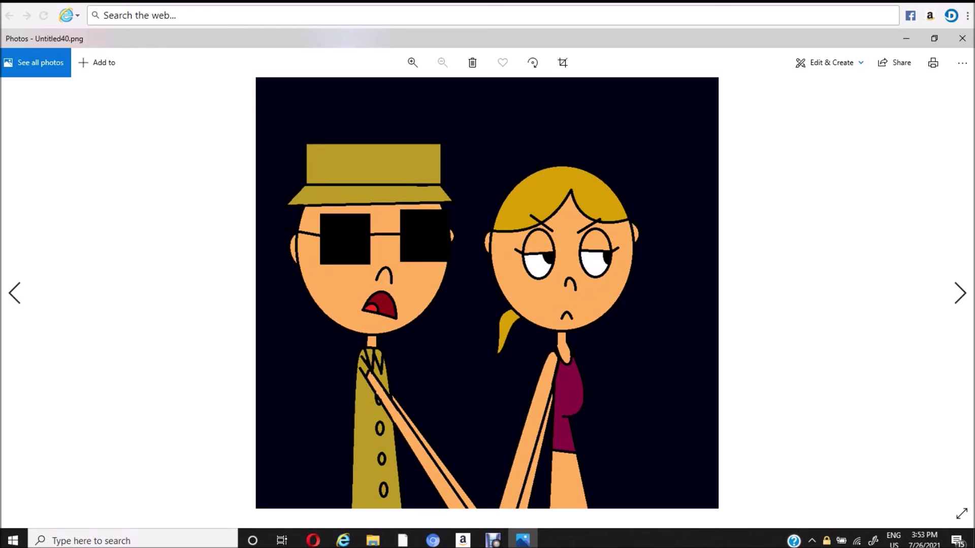
{"action": "key", "text": "Right"}
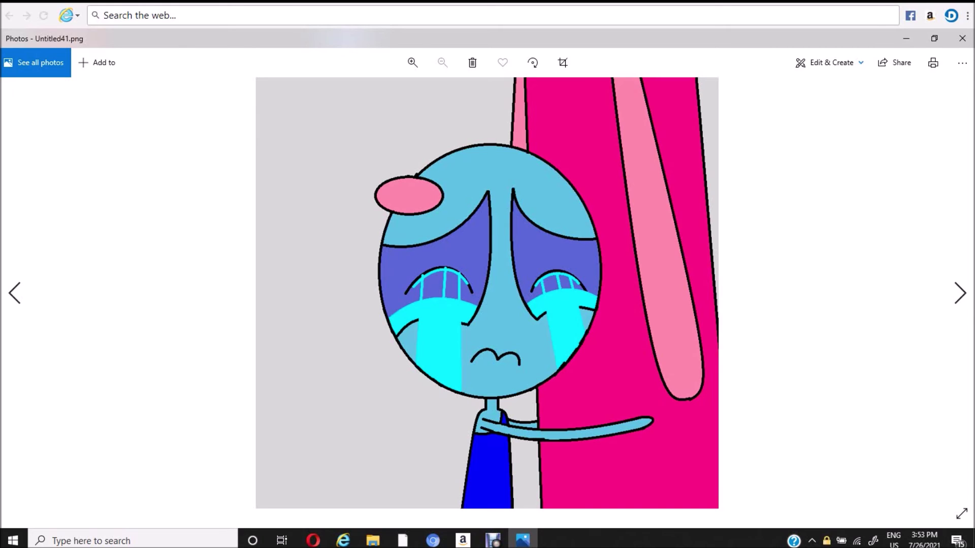
{"action": "key", "text": "Right"}
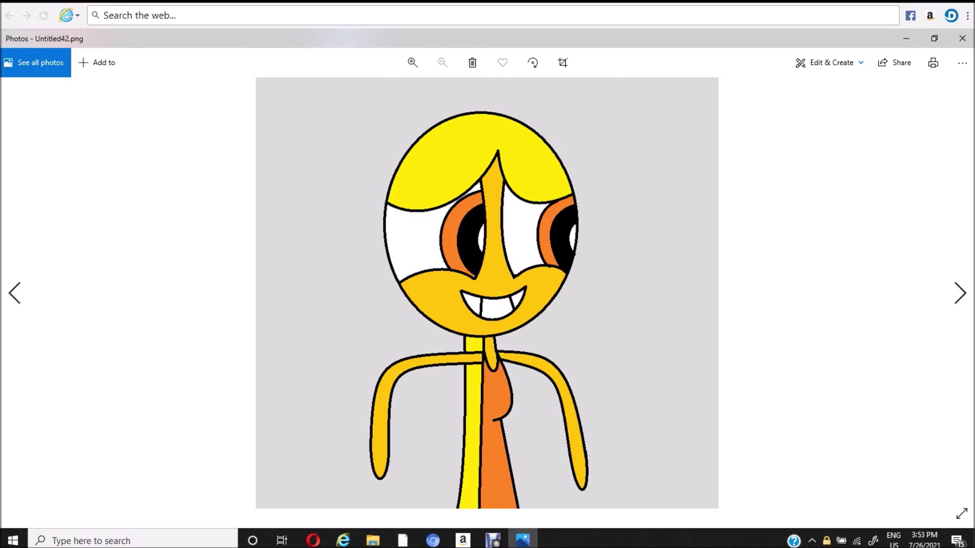
{"action": "key", "text": "Right"}
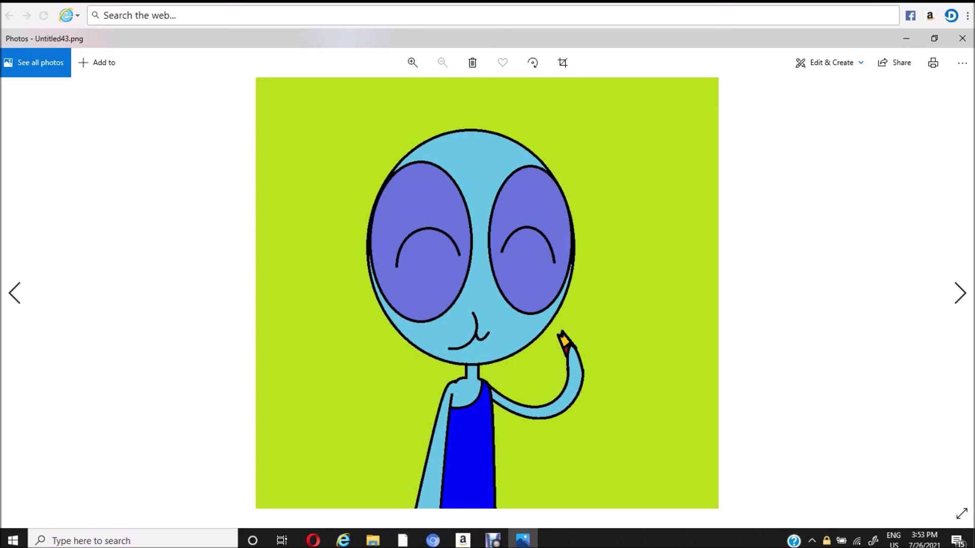
{"action": "key", "text": "Right"}
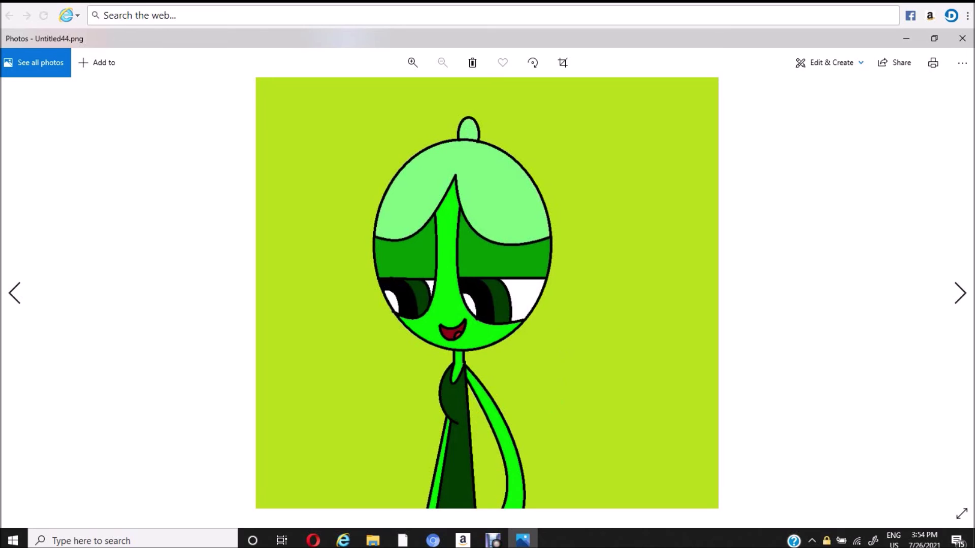
{"action": "key", "text": "Right"}
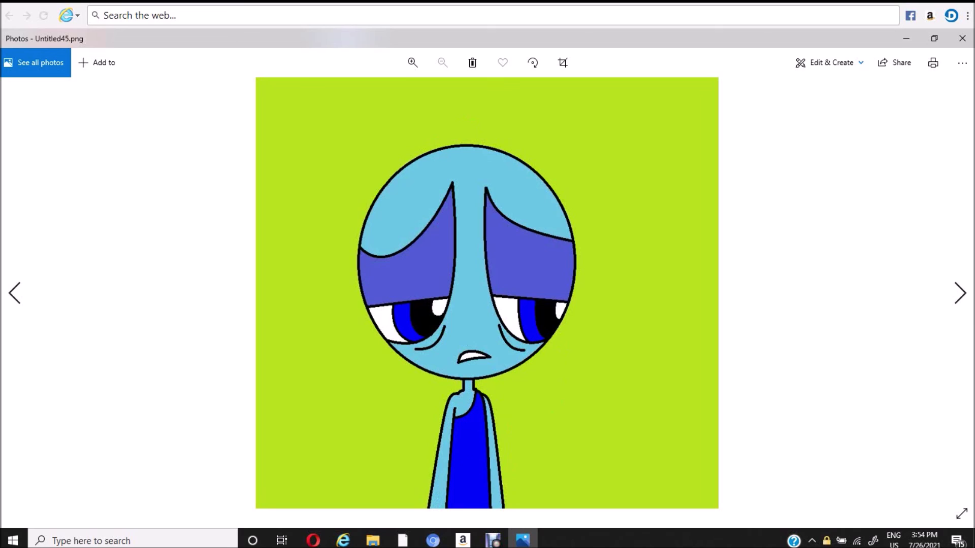
{"action": "key", "text": "Right"}
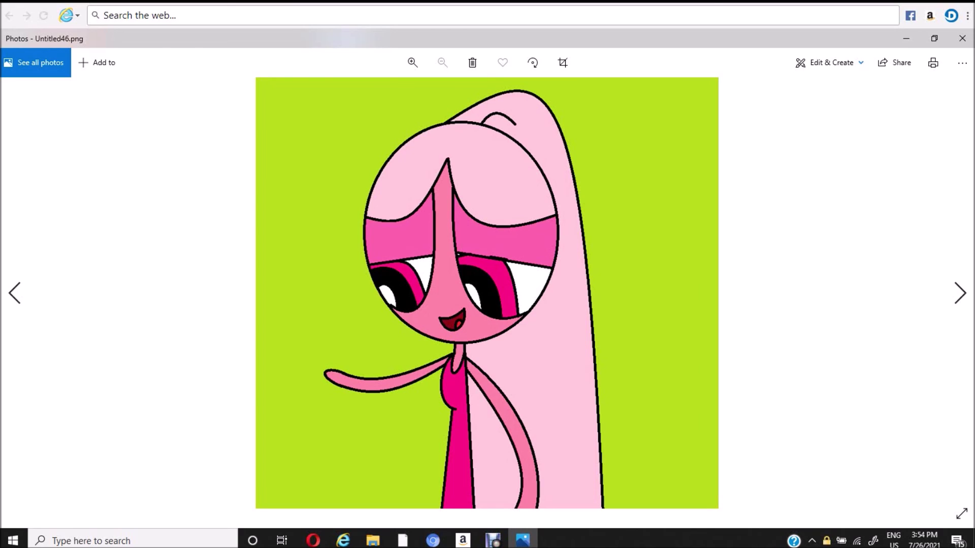
{"action": "key", "text": "Right"}
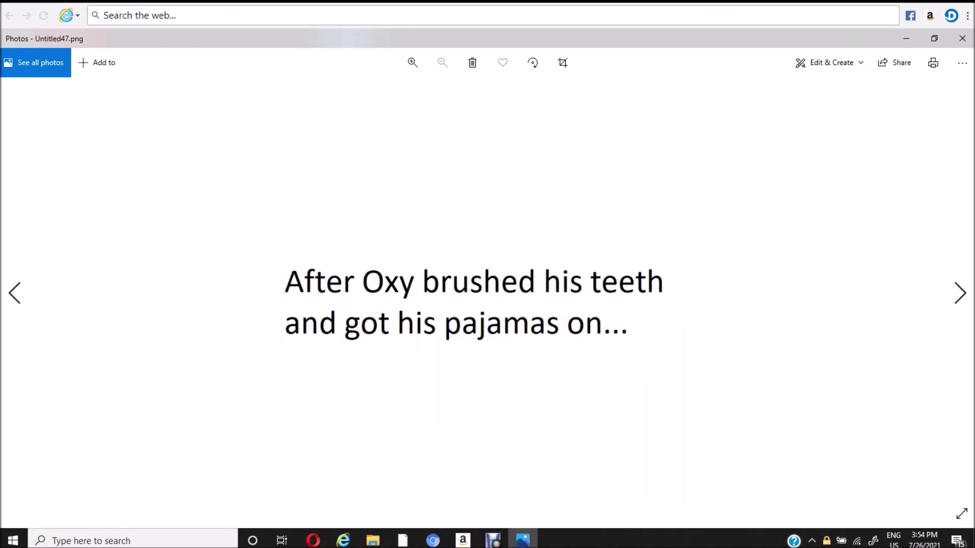
Step past the bedroom doorway and sleeping blue character to the closing frame, Untitled50.png
{"action": "key", "text": "Right"}
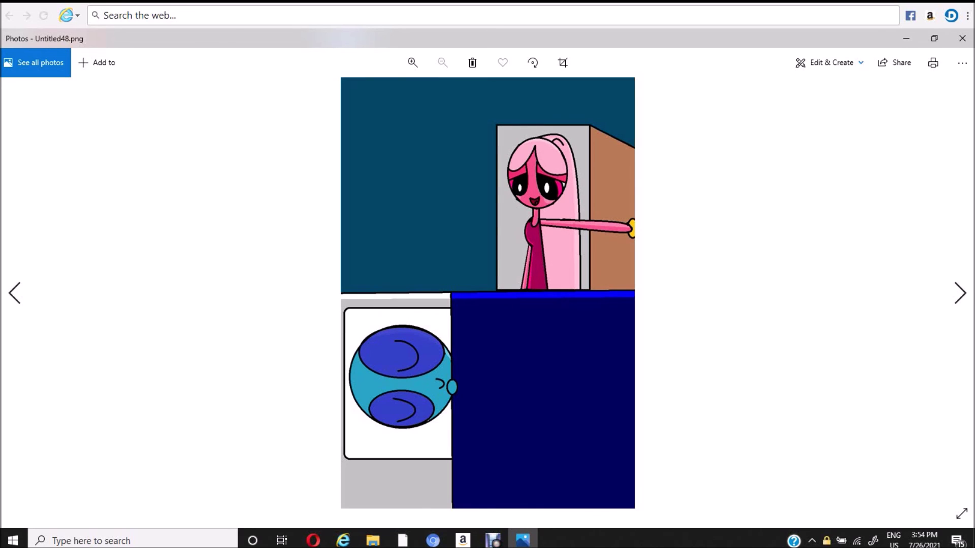
{"action": "key", "text": "Right"}
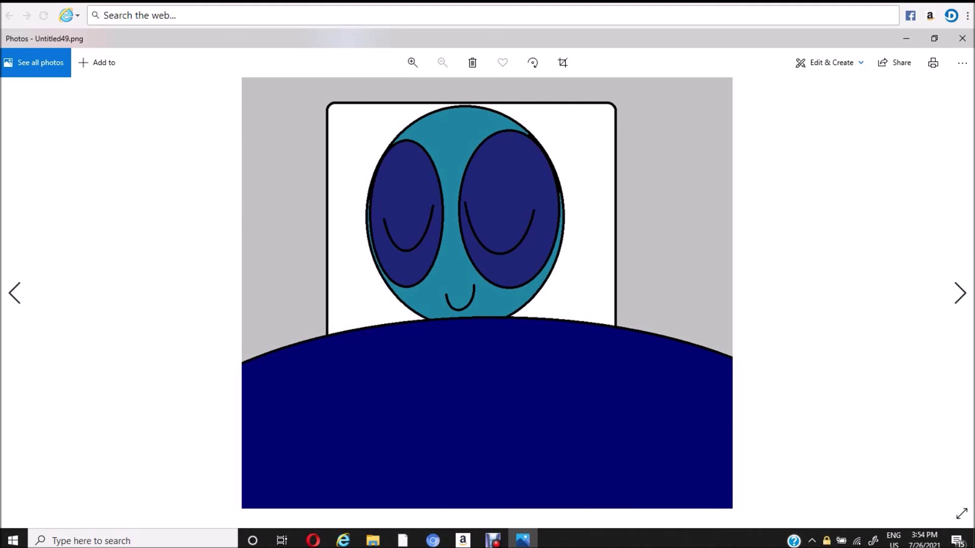
{"action": "key", "text": "Right"}
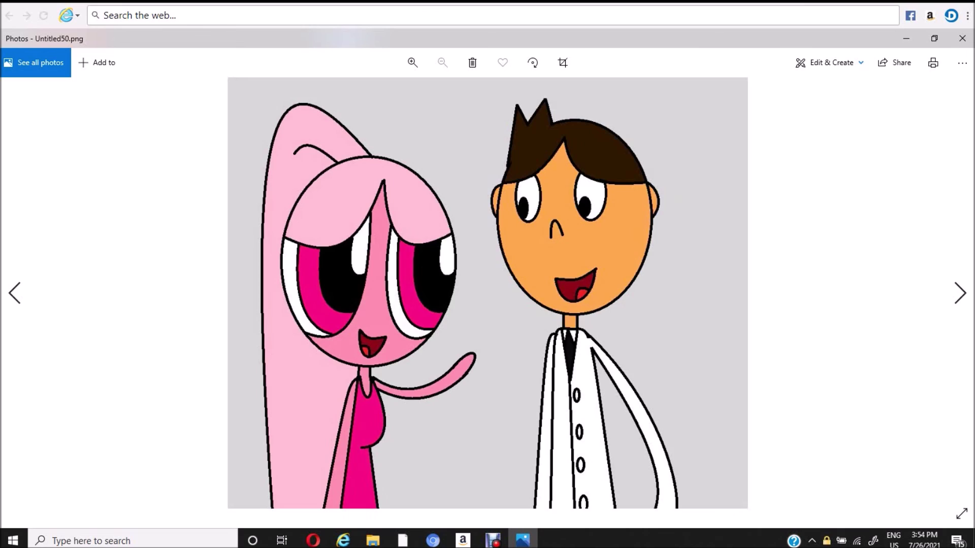